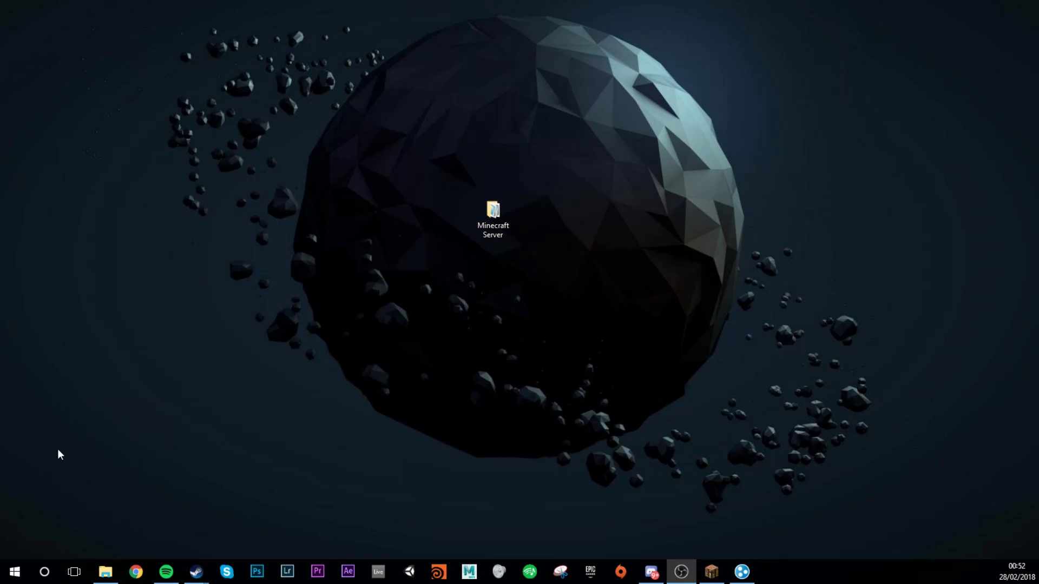
# Search the Start menu for 'firewall' and open Windows Defender Firewall
pyautogui.click(14, 572)
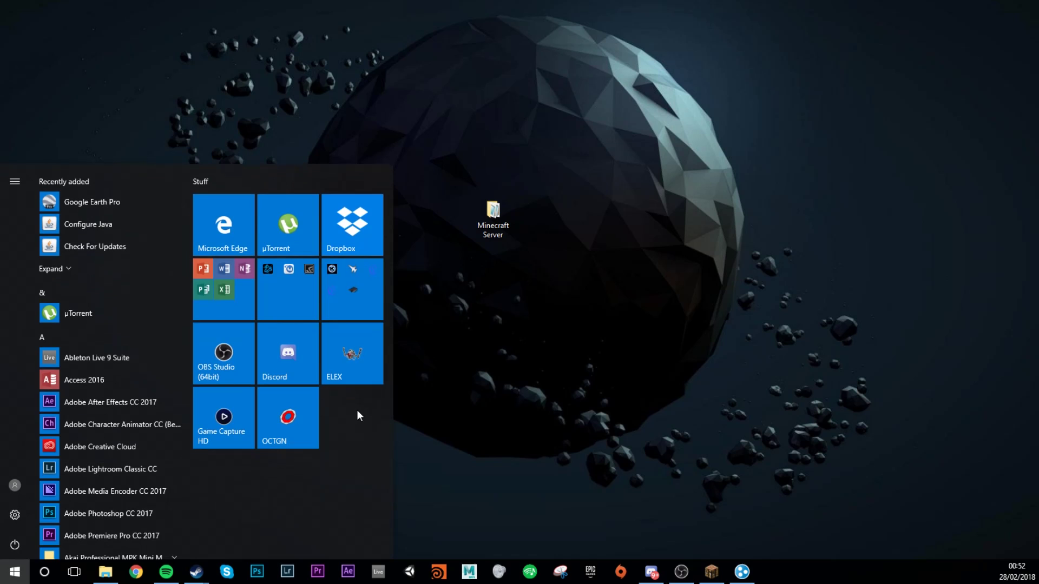
pyautogui.write('firewall')
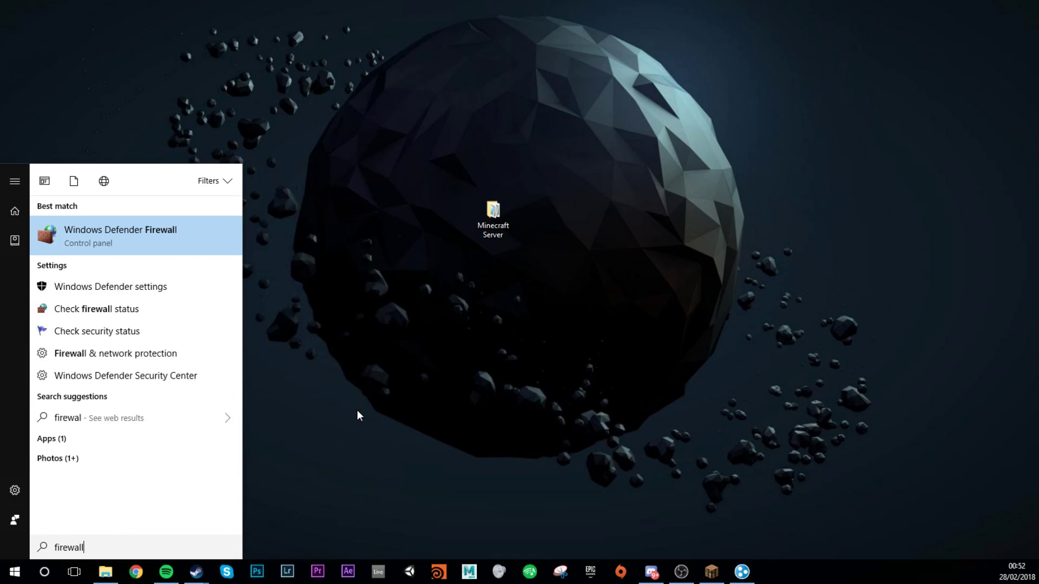
pyautogui.click(146, 239)
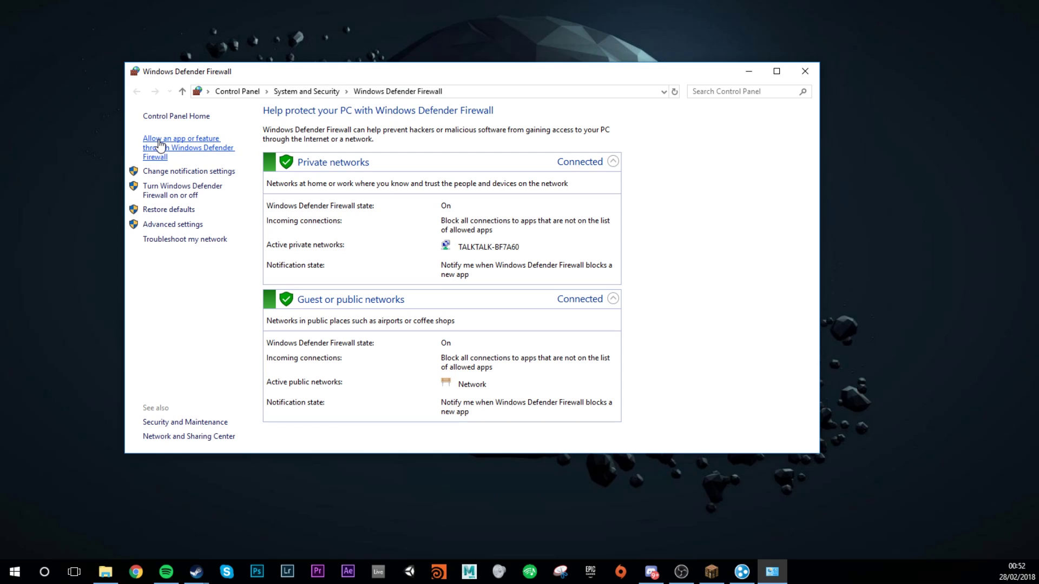
# Open the Allowed apps list and inspect each Java(TM) Platform SE binary entry
pyautogui.click(208, 155)
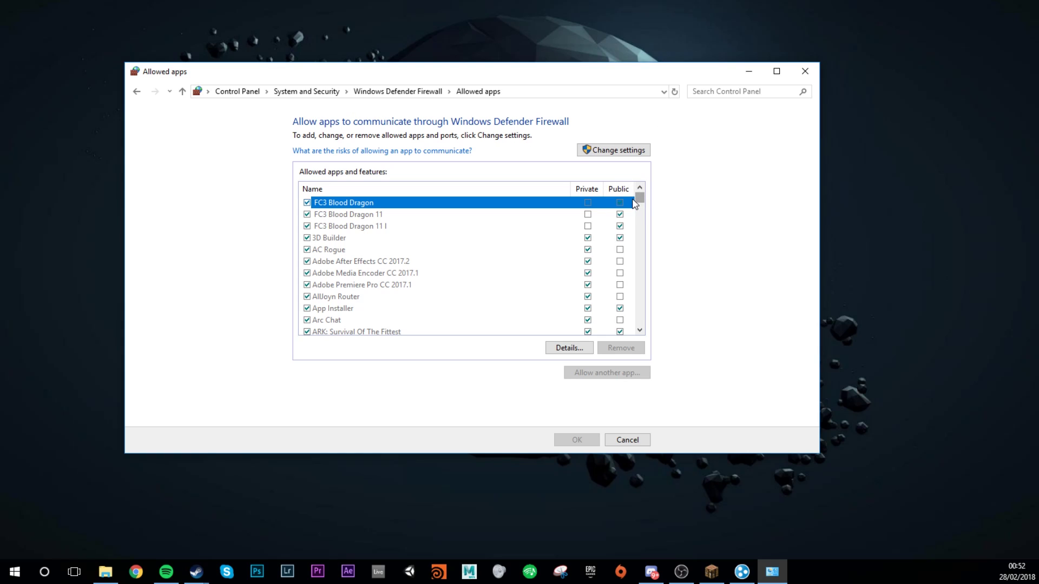
pyautogui.moveTo(638, 203); pyautogui.dragTo(633, 245)
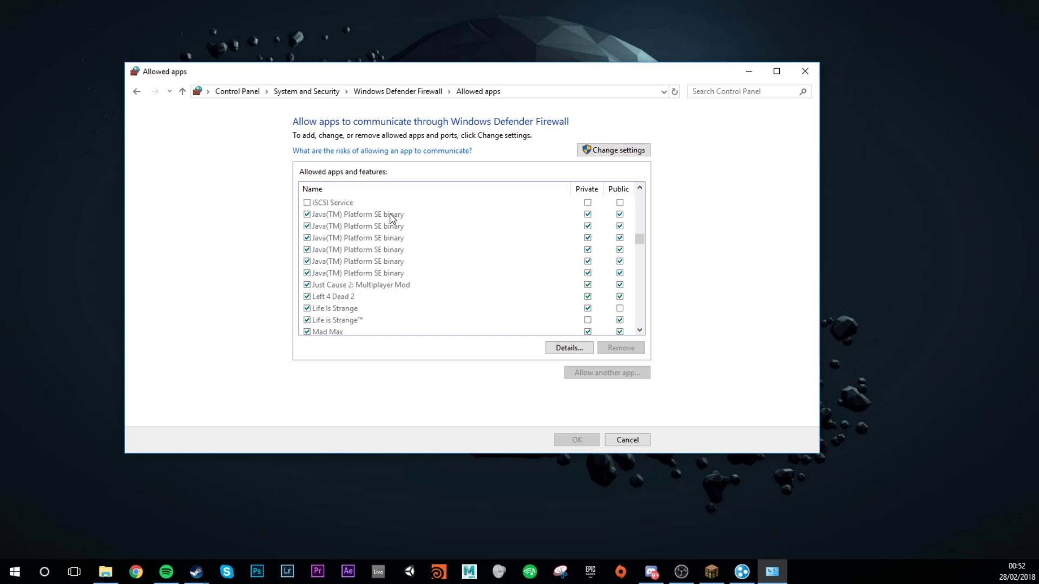
pyautogui.click(391, 215)
pyautogui.click(387, 238)
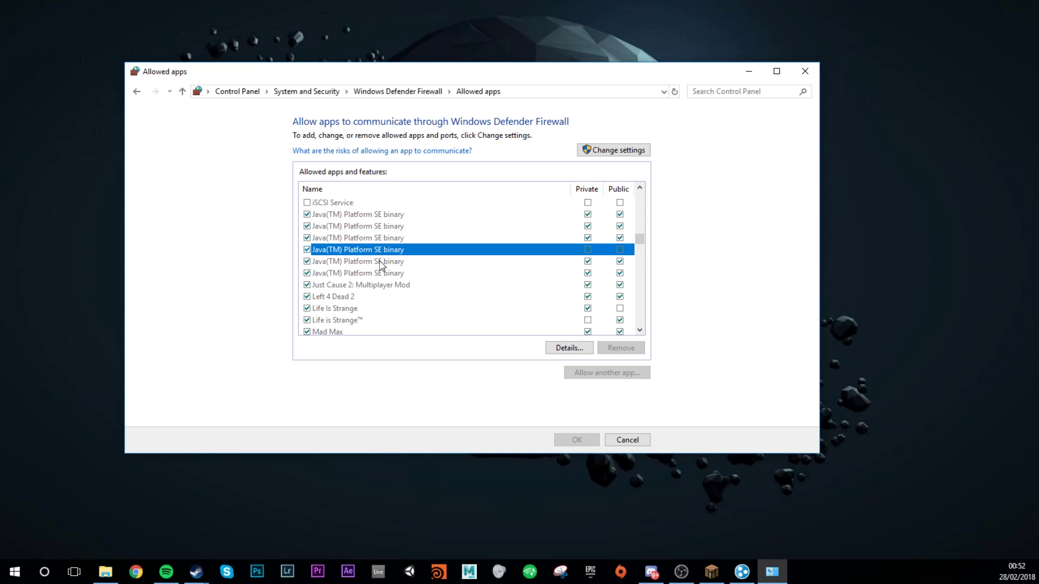
pyautogui.click(381, 261)
pyautogui.click(383, 262)
pyautogui.click(382, 249)
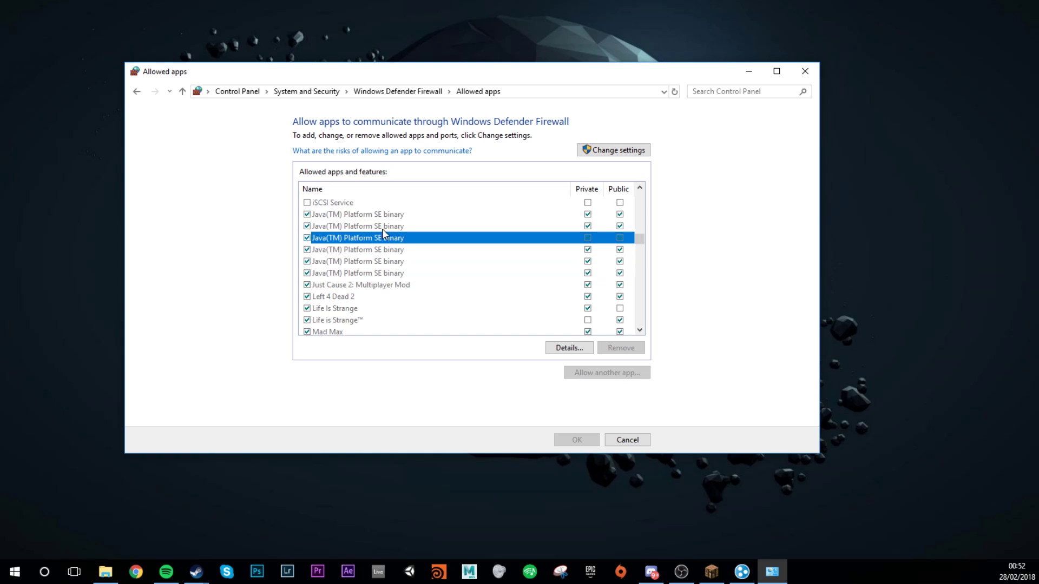
pyautogui.click(382, 230)
pyautogui.click(390, 228)
pyautogui.click(406, 253)
pyautogui.click(401, 274)
pyautogui.click(399, 262)
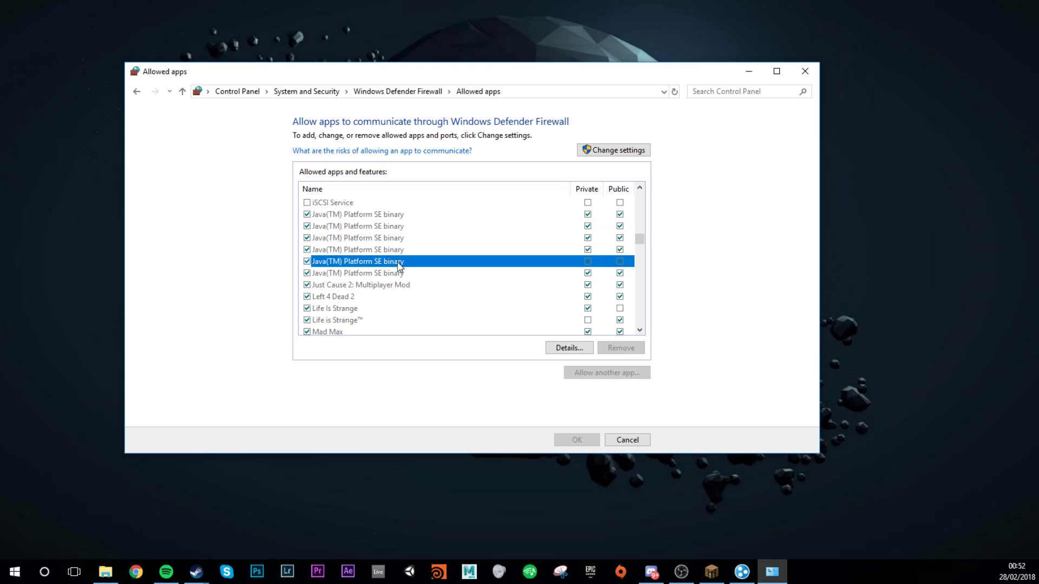
pyautogui.click(396, 217)
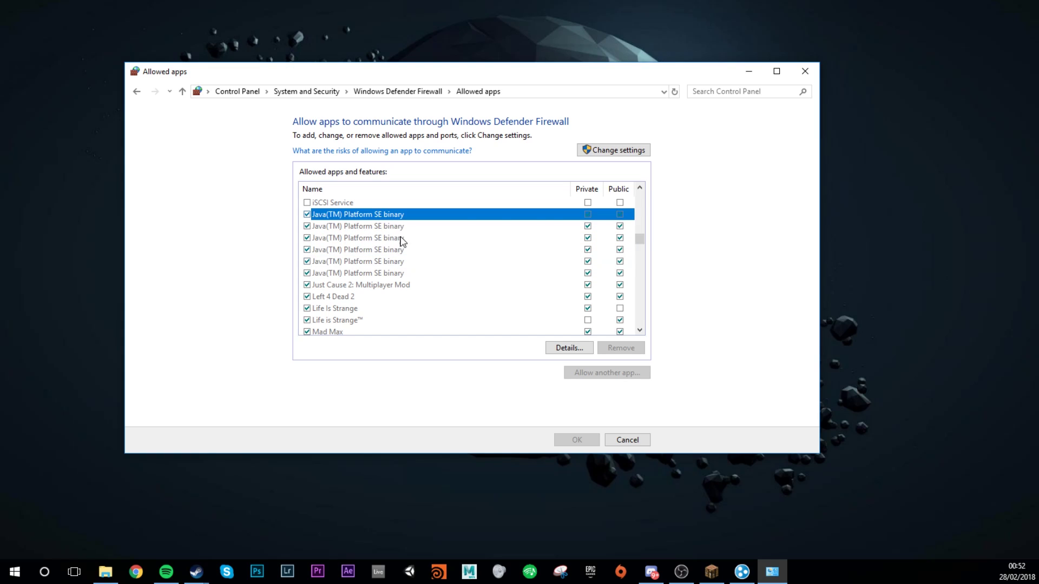
# Enable editing, keep every Java entry allowed on Public, save with OK, and close the firewall
pyautogui.click(619, 153)
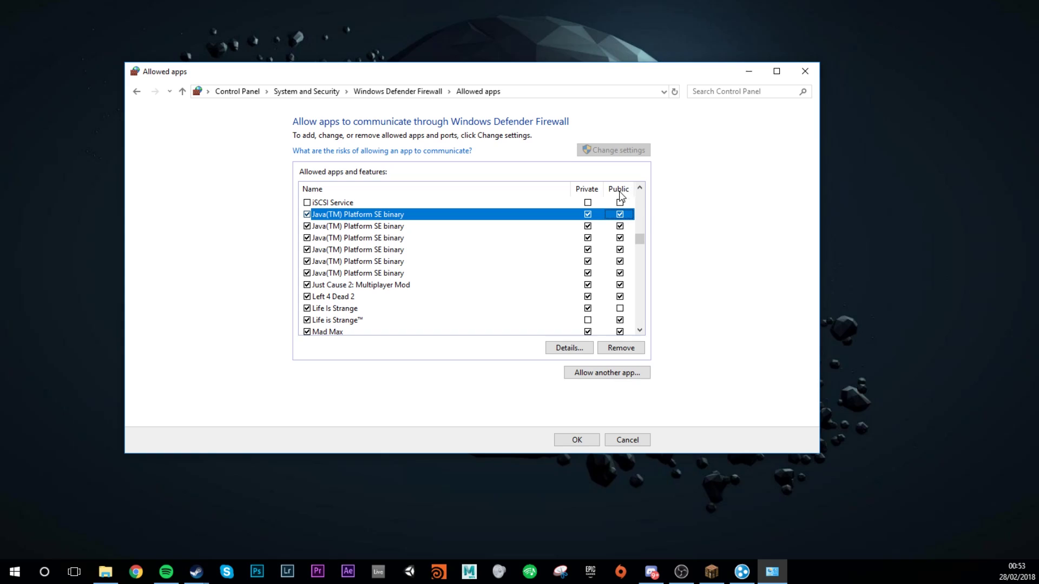
pyautogui.click(742, 572)
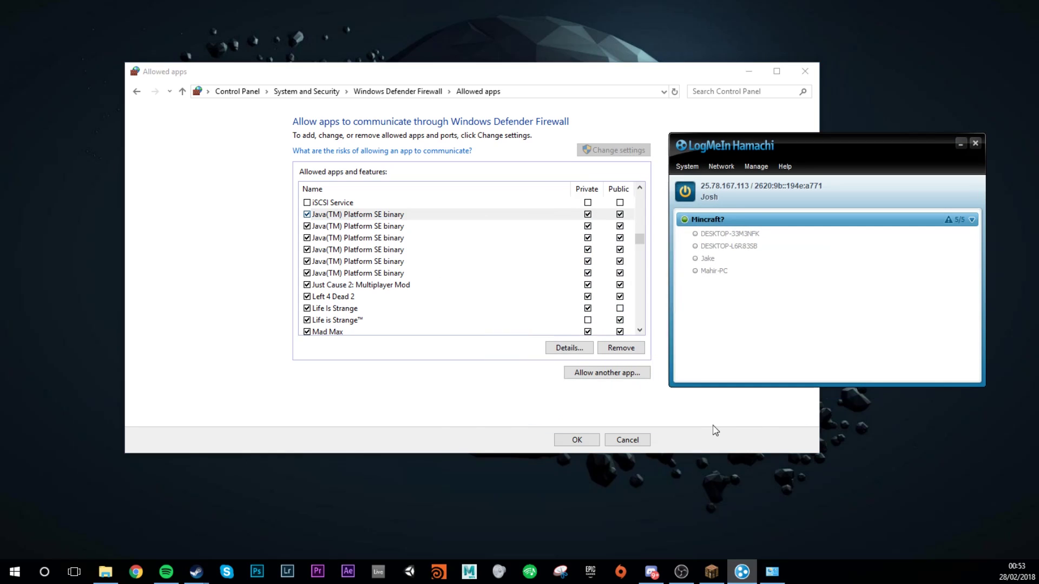
pyautogui.click(961, 145)
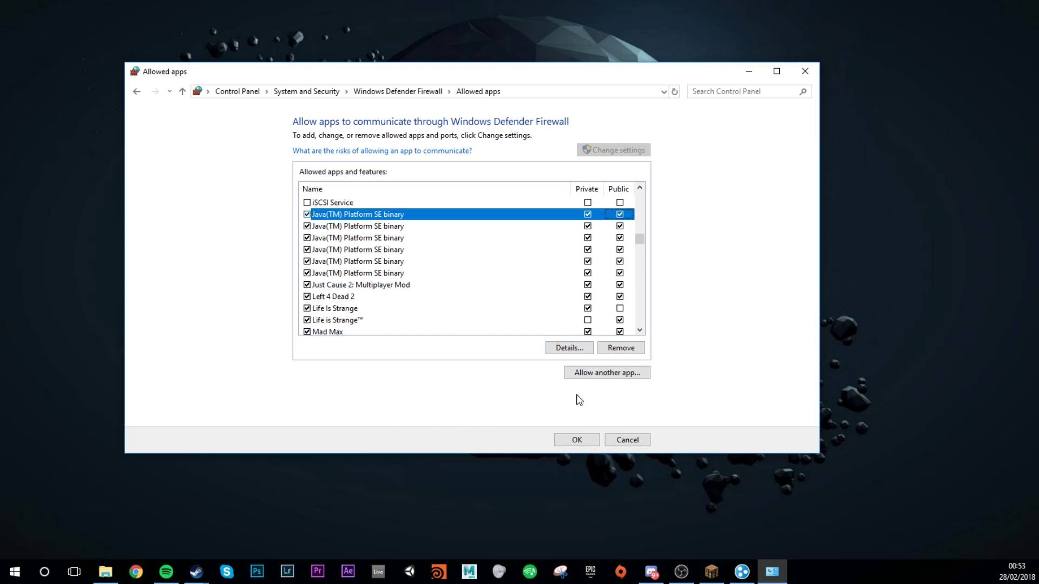
pyautogui.click(578, 441)
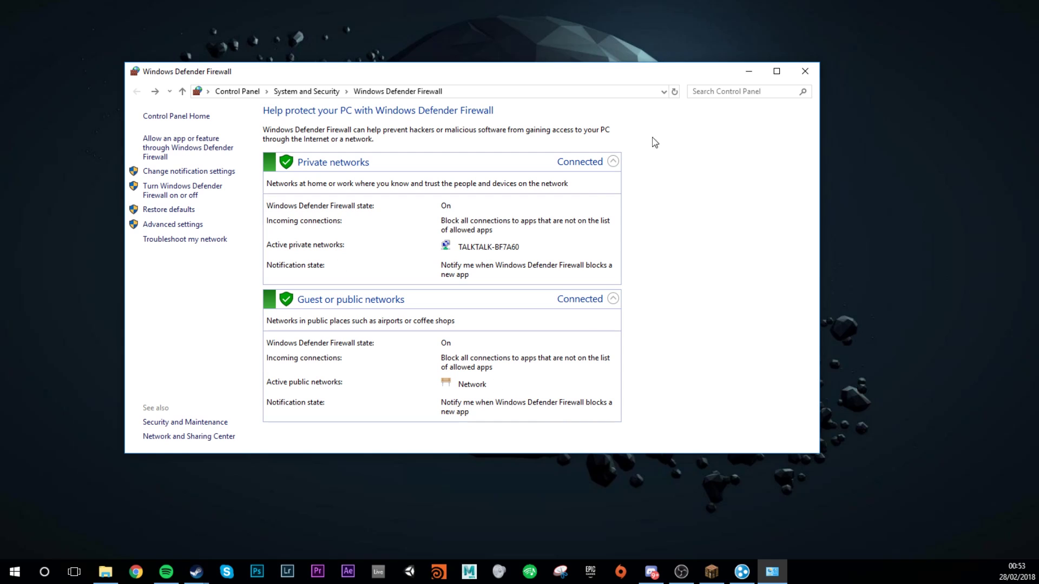
pyautogui.click(805, 71)
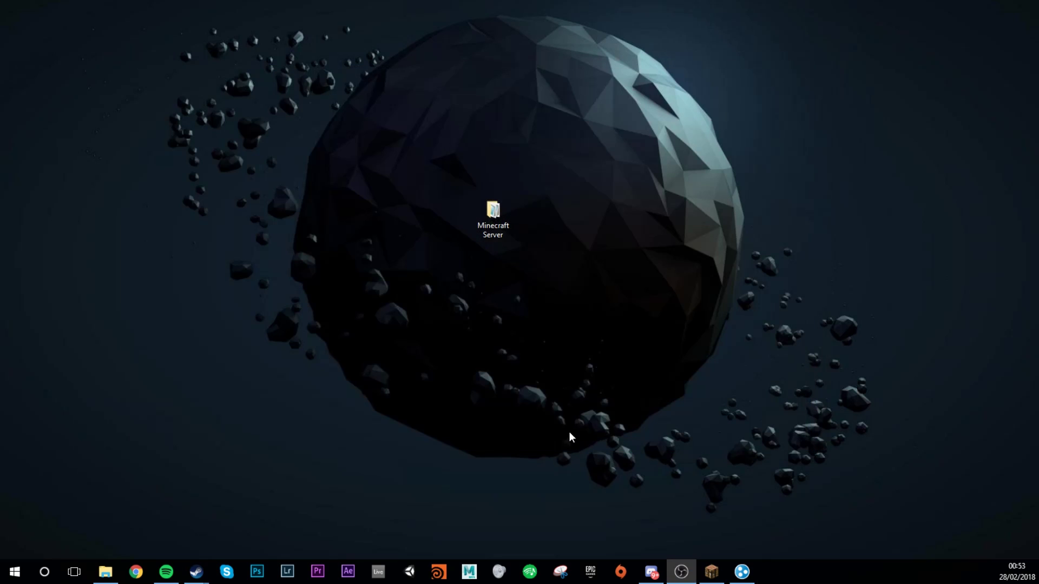
# Restore the Minecraft 1.12.2 window, move it to screen centre and enlarge it
pyautogui.click(713, 574)
pyautogui.moveTo(326, 66)
pyautogui.mouseDown()
pyautogui.moveTo(619, 80)
pyautogui.moveTo(510, 75)
pyautogui.mouseUp()
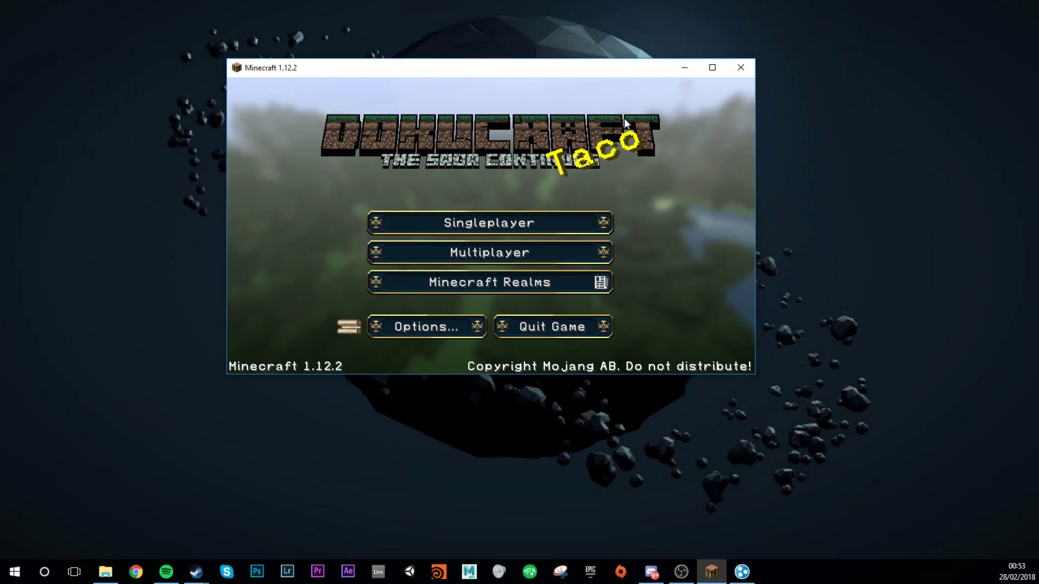
pyautogui.moveTo(412, 74)
pyautogui.mouseDown()
pyautogui.moveTo(437, 89)
pyautogui.moveTo(430, 37)
pyautogui.mouseUp()
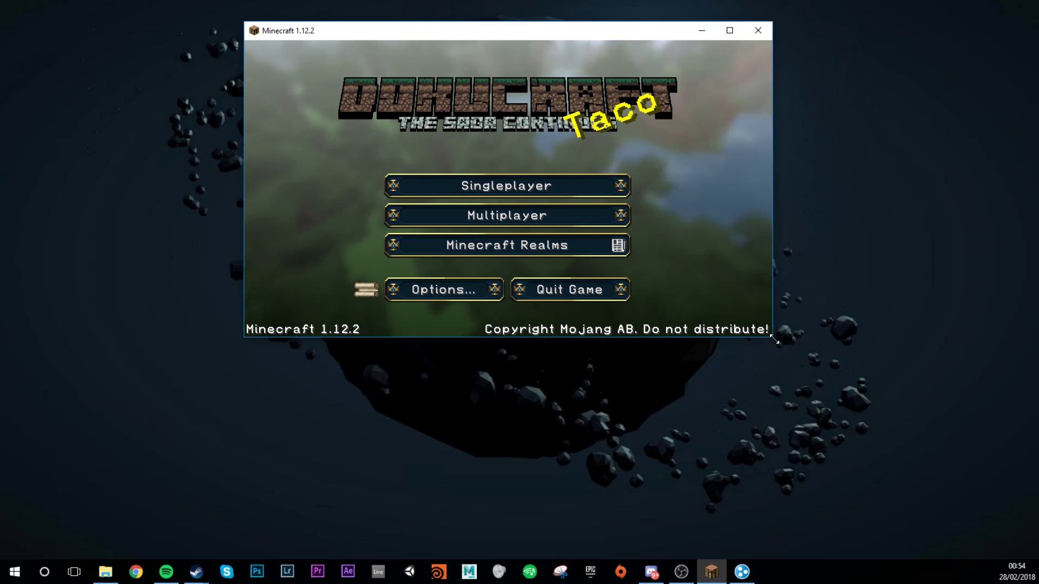
pyautogui.moveTo(772, 337)
pyautogui.mouseDown()
pyautogui.moveTo(790, 408)
pyautogui.moveTo(832, 459)
pyautogui.mouseUp()
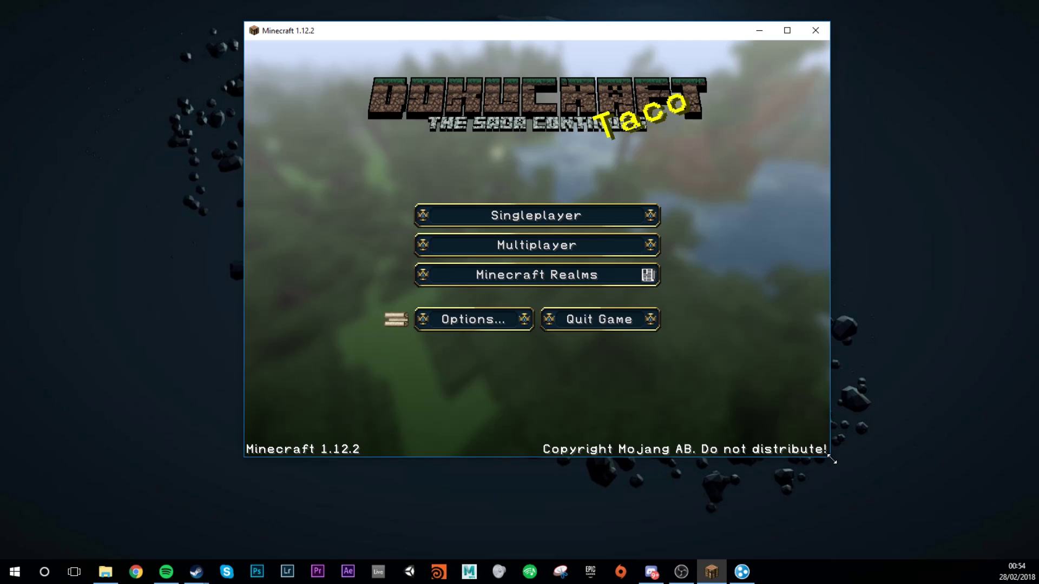